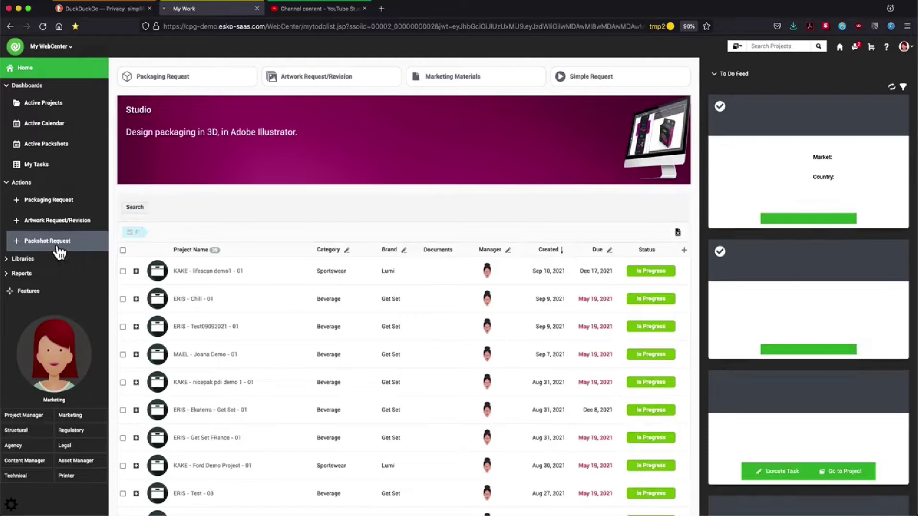
- Start a Packshot Request with Owner BME, Category Beverage and Brand Get Set
{"action": "left_click", "coordinate": [57, 243]}
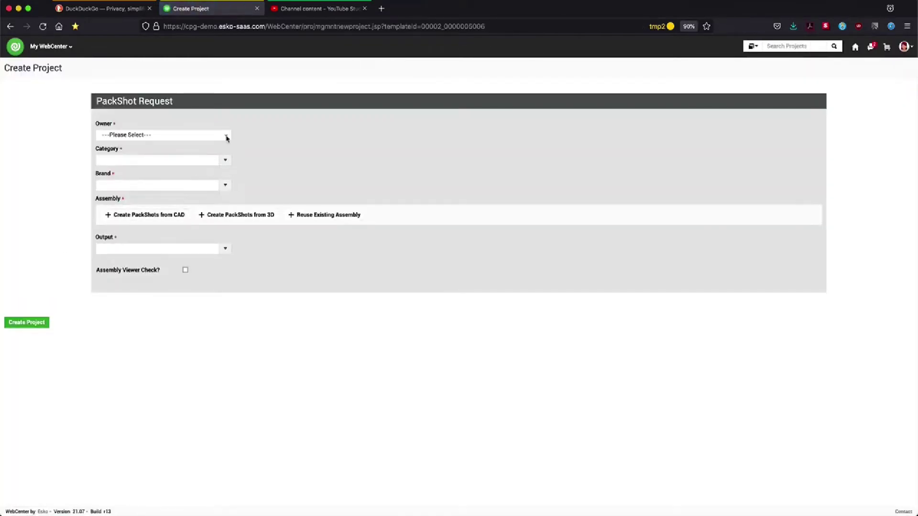
{"action": "left_click", "coordinate": [228, 138]}
{"action": "left_click", "coordinate": [213, 160]}
{"action": "left_click", "coordinate": [225, 163]}
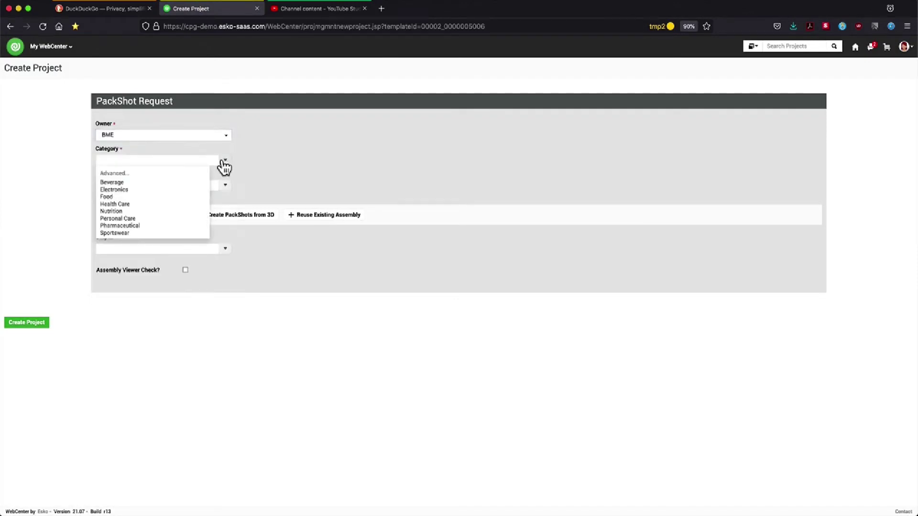
{"action": "left_click", "coordinate": [183, 182]}
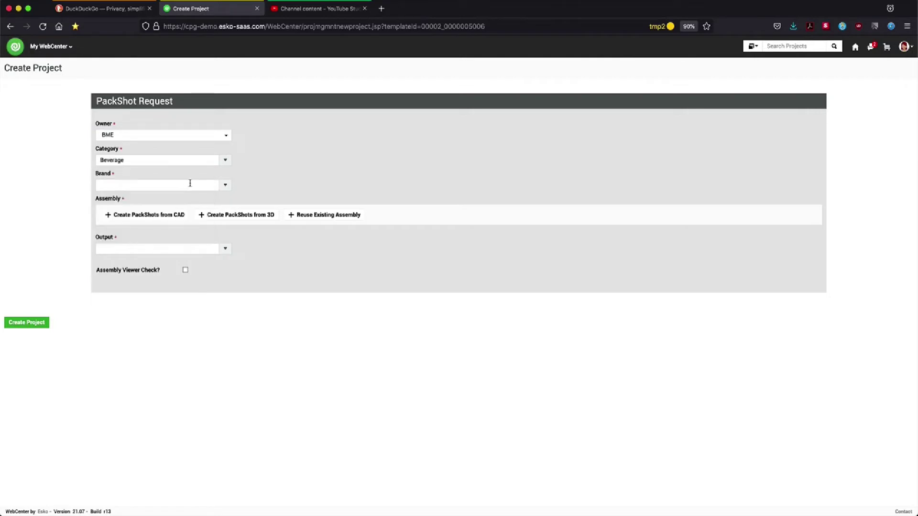
{"action": "left_click", "coordinate": [222, 187]}
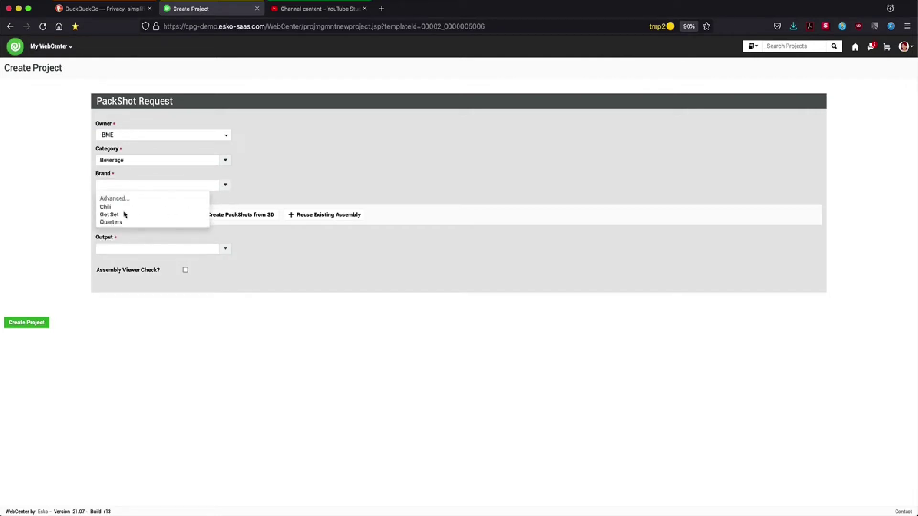
{"action": "left_click", "coordinate": [110, 214]}
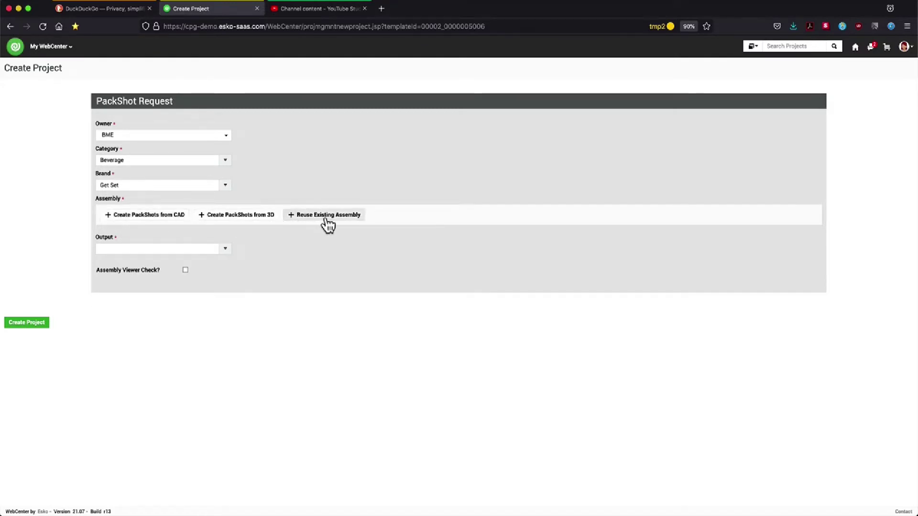
- Create a packshot assembly from the Can 250ml.zae 3D model
{"action": "left_click", "coordinate": [235, 218]}
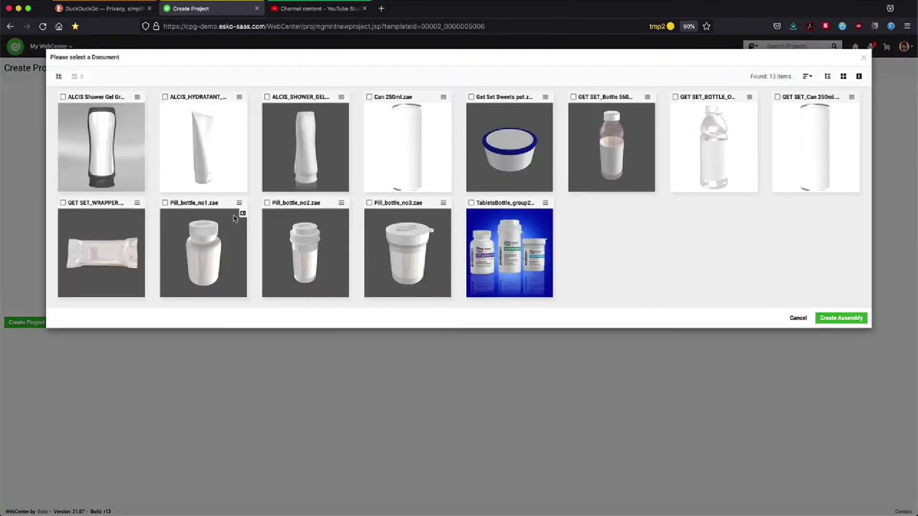
{"action": "left_click", "coordinate": [370, 98]}
{"action": "left_click", "coordinate": [831, 319]}
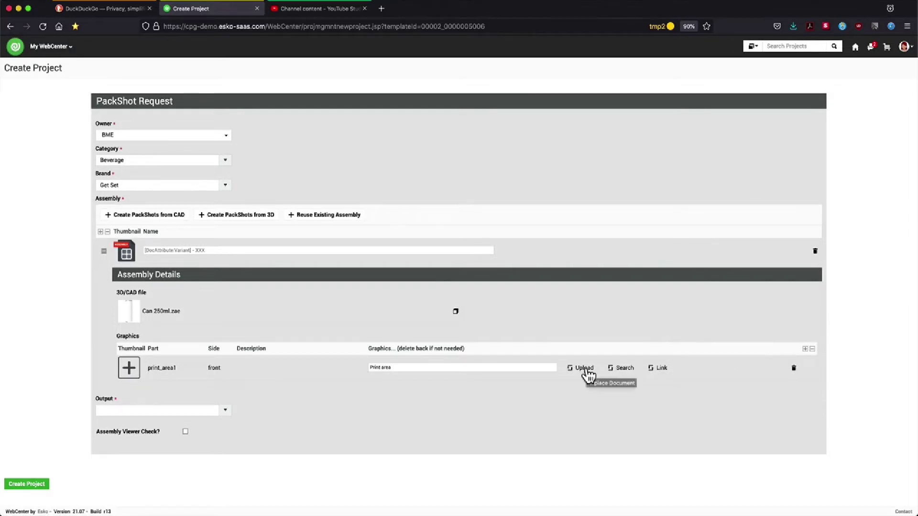
- Link GET SET_CAN_250ML_APPLE.pdf as the print_area1 artwork
{"action": "left_click", "coordinate": [617, 369]}
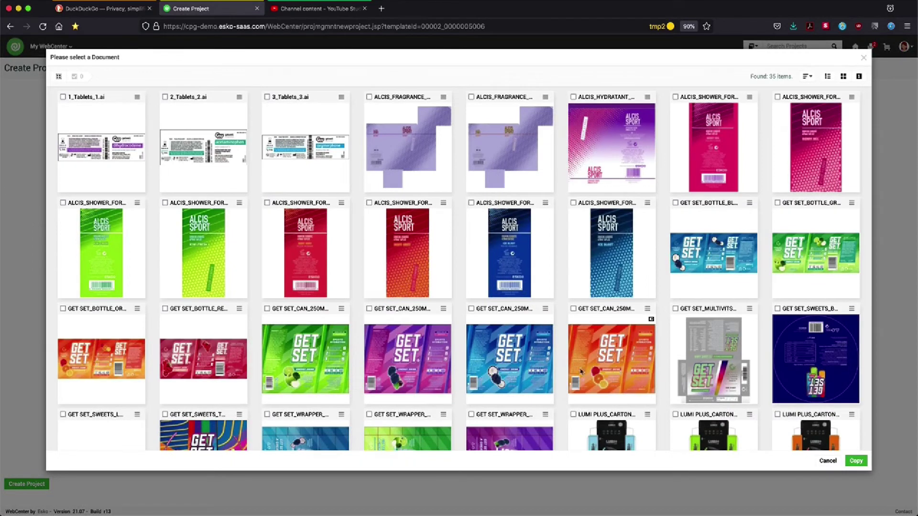
{"action": "left_click", "coordinate": [267, 309]}
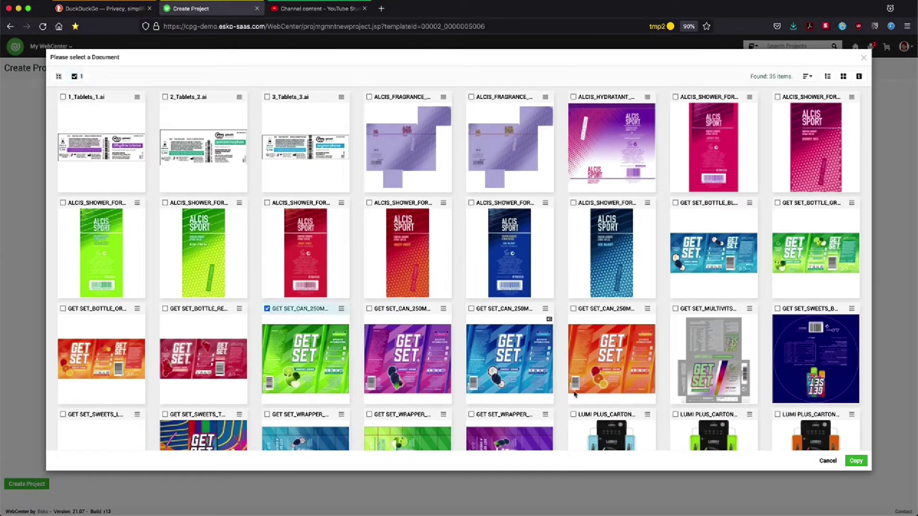
{"action": "left_click", "coordinate": [856, 461]}
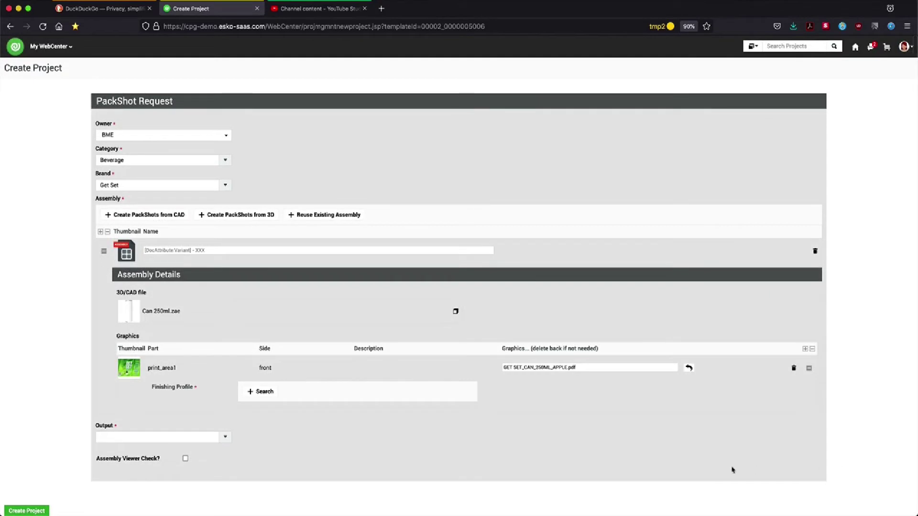
- Attach the Get Set_Multivis.stf finishing profile to the can graphic by reference
{"action": "left_click", "coordinate": [264, 392]}
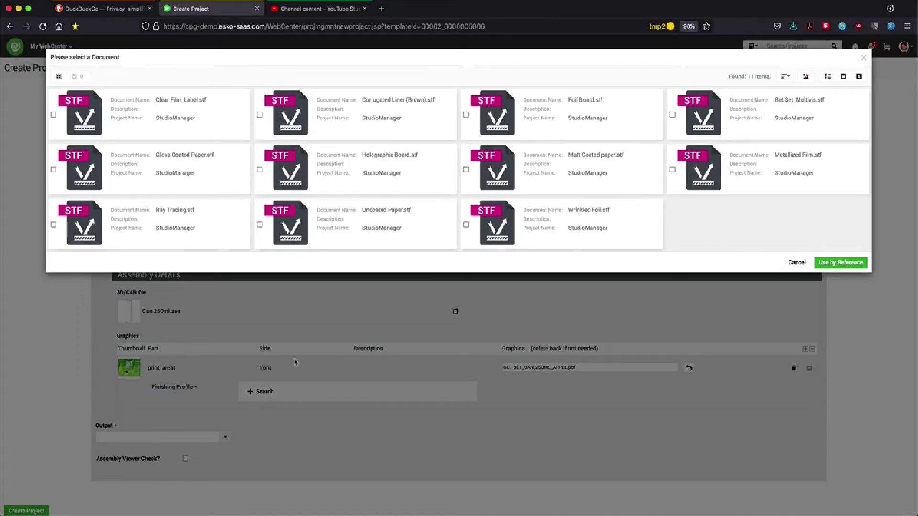
{"action": "left_click", "coordinate": [672, 115]}
{"action": "left_click", "coordinate": [838, 264]}
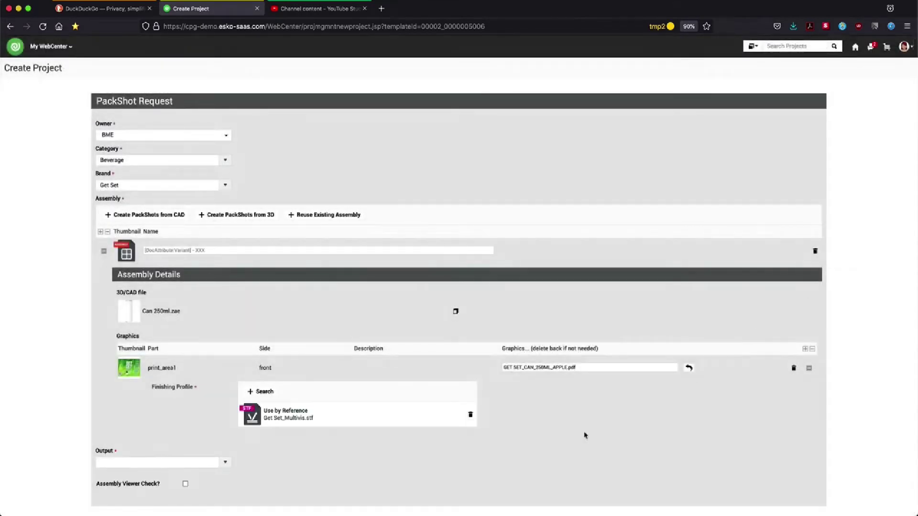
- Set the request output to Five Packshots
{"action": "left_click", "coordinate": [223, 463]}
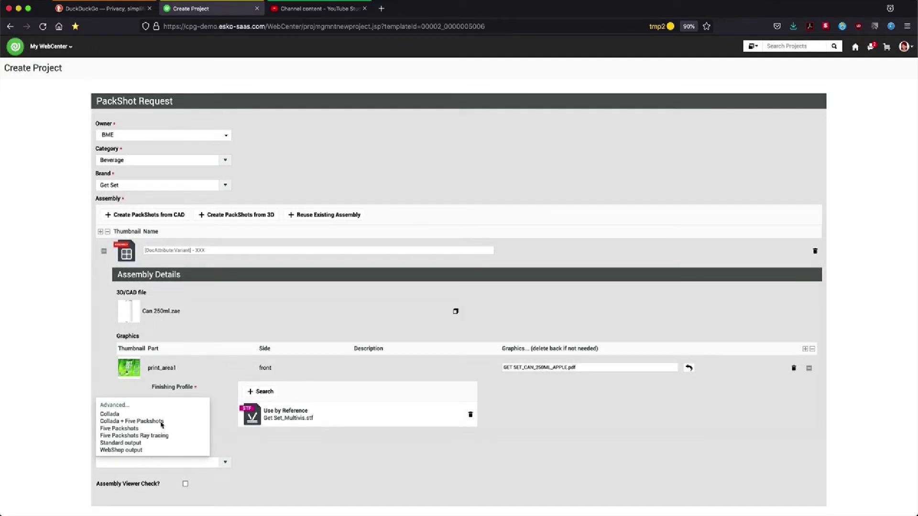
{"action": "left_click", "coordinate": [155, 429]}
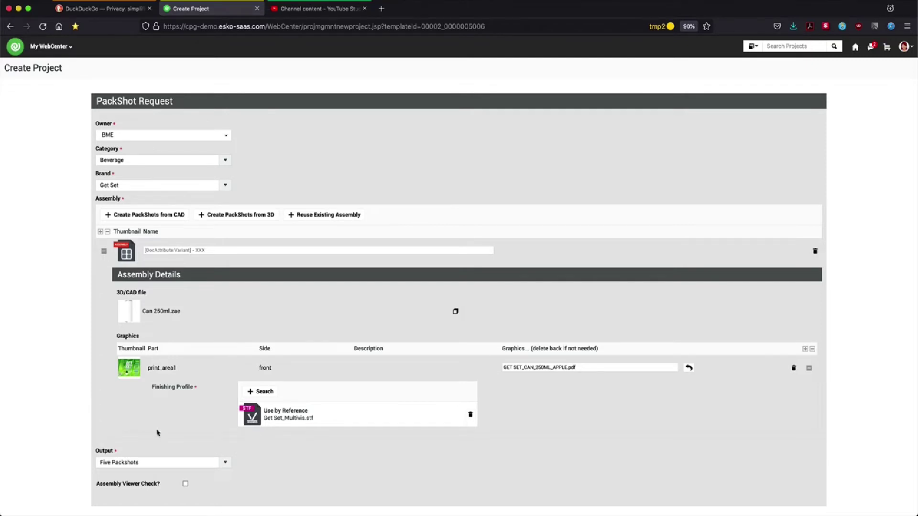
{"action": "scroll", "coordinate": [157, 435], "scroll_direction": "down", "scroll_amount": 2}
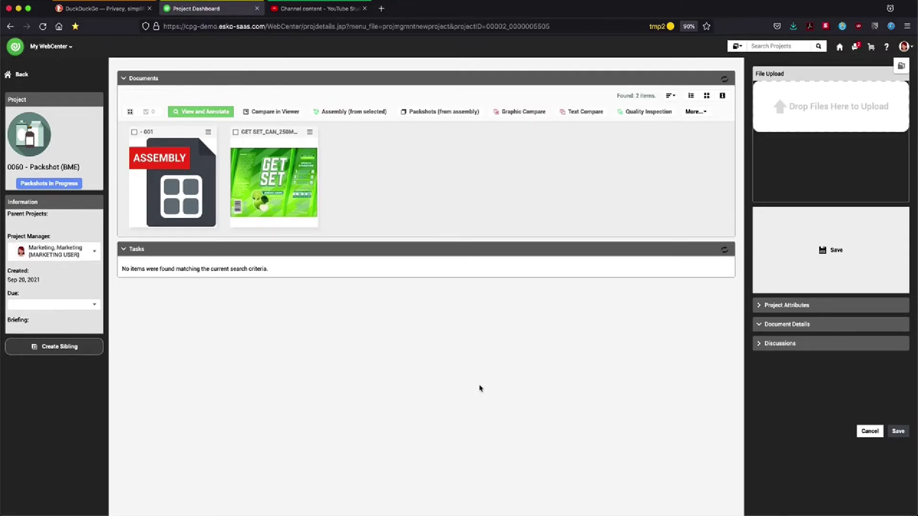
- Render five packshots from the 001 assembly in project 0060
{"action": "left_click", "coordinate": [135, 133]}
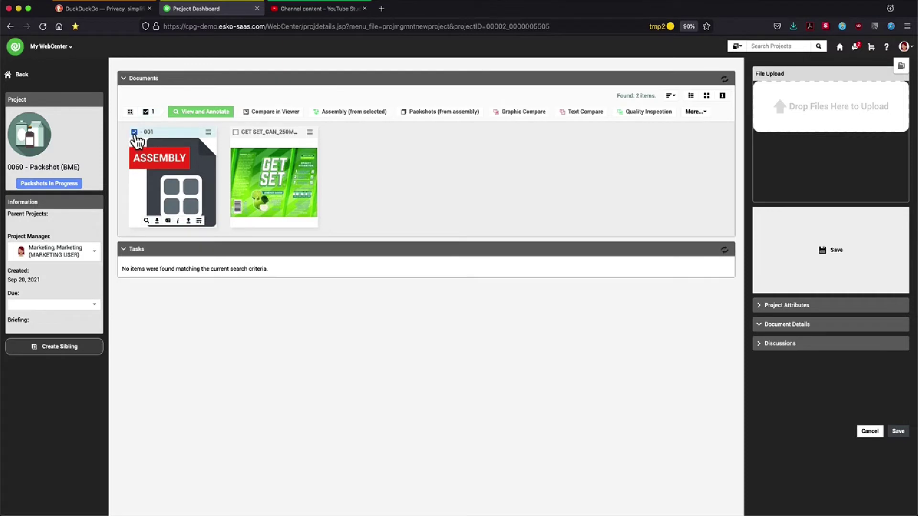
{"action": "left_click", "coordinate": [455, 114]}
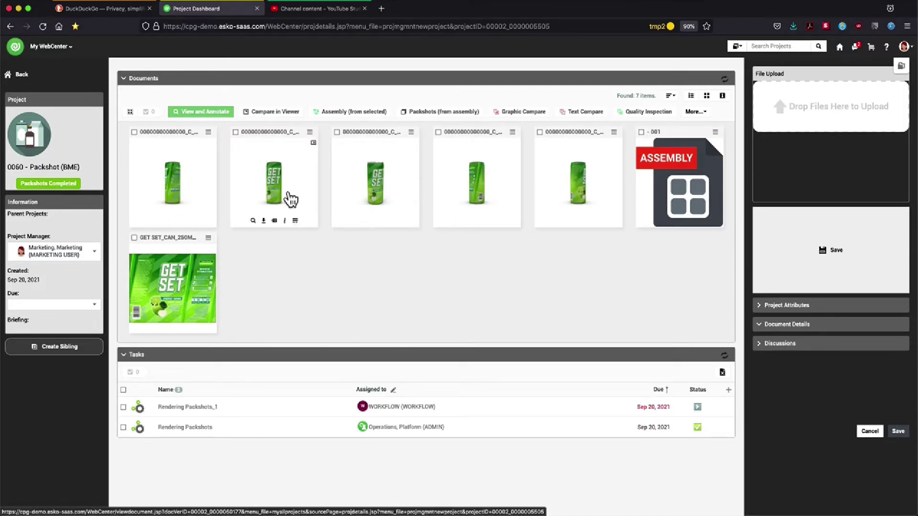
- Download one rendered Get Set can packshot, view it in Preview, then close it
{"action": "left_click", "coordinate": [263, 221]}
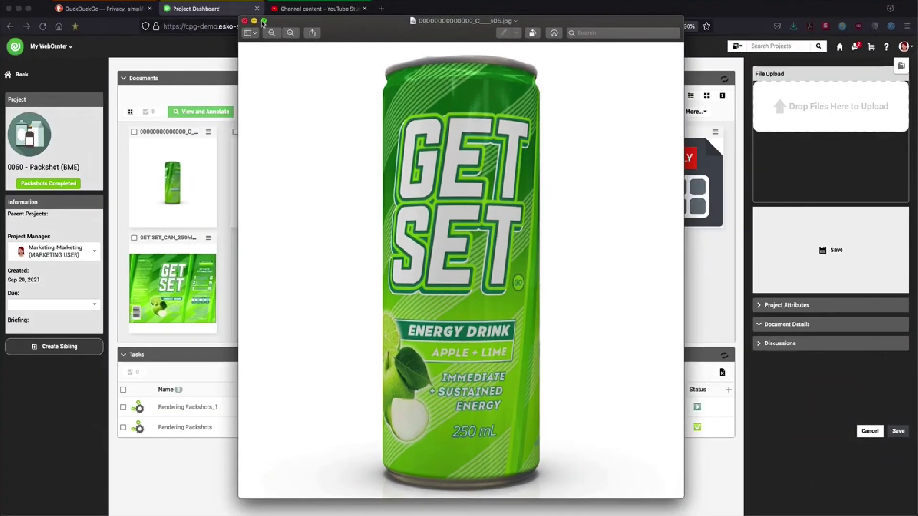
{"action": "left_click", "coordinate": [245, 21]}
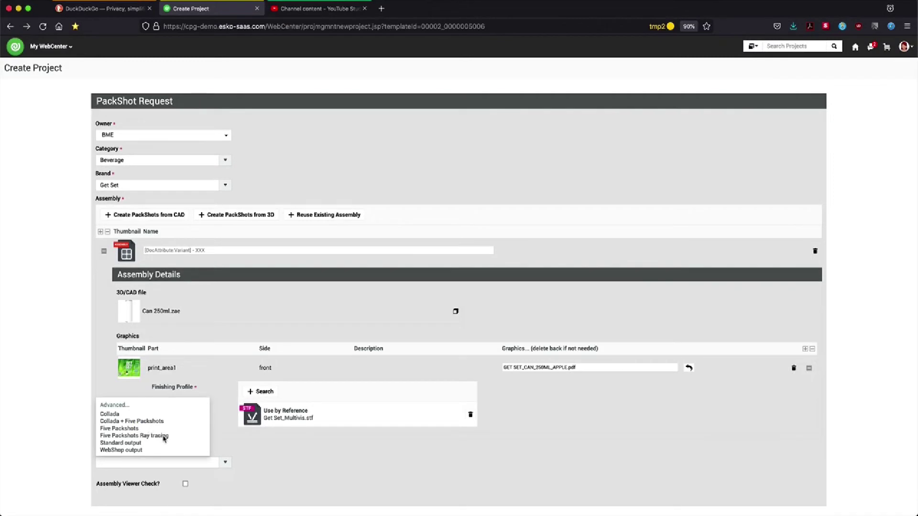
- Create the Get Set can project with Five Packshots Ray tracing output
{"action": "left_click", "coordinate": [164, 436]}
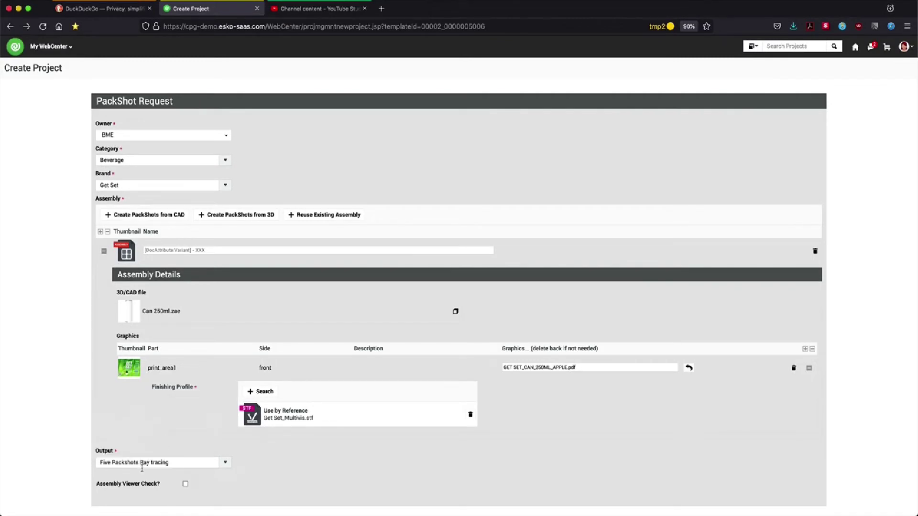
{"action": "scroll", "coordinate": [142, 469], "scroll_direction": "down", "scroll_amount": 2}
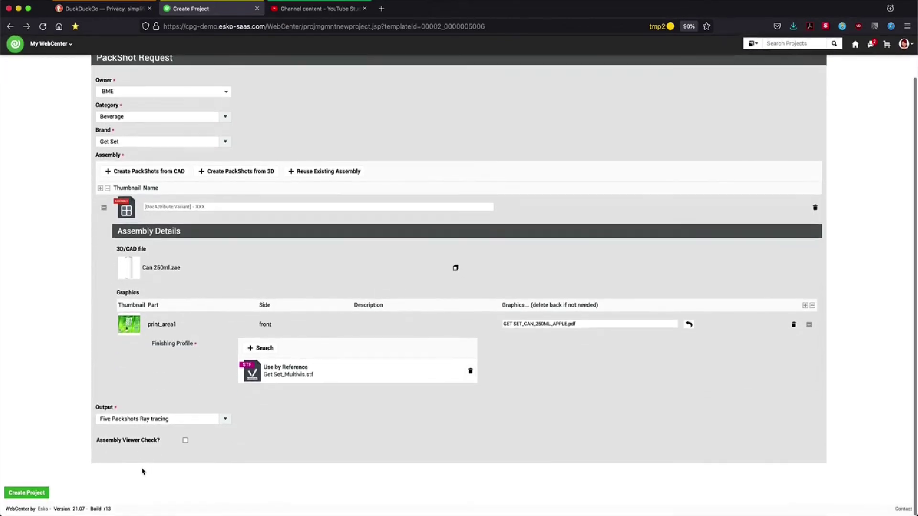
{"action": "left_click", "coordinate": [27, 496]}
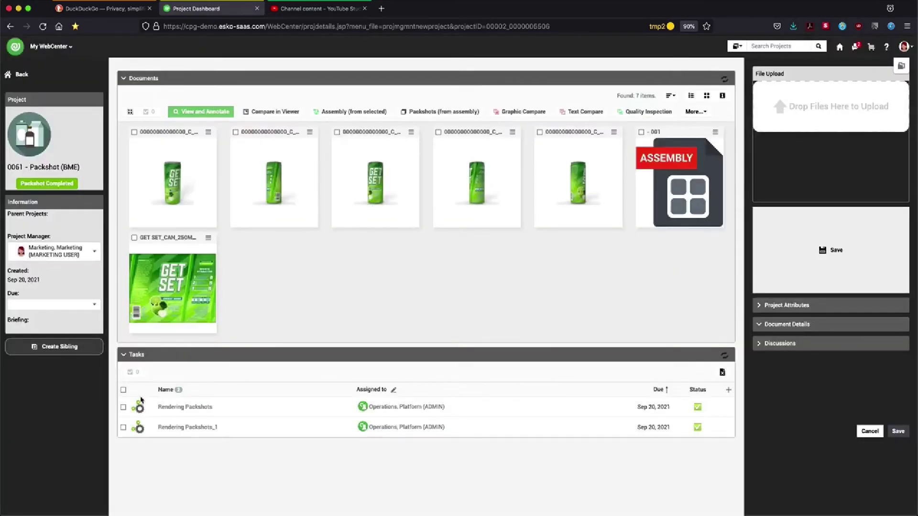
- View a ray-traced Get Set apple and lime can packshot from project 0061
{"action": "mouse_move", "coordinate": [349, 172]}
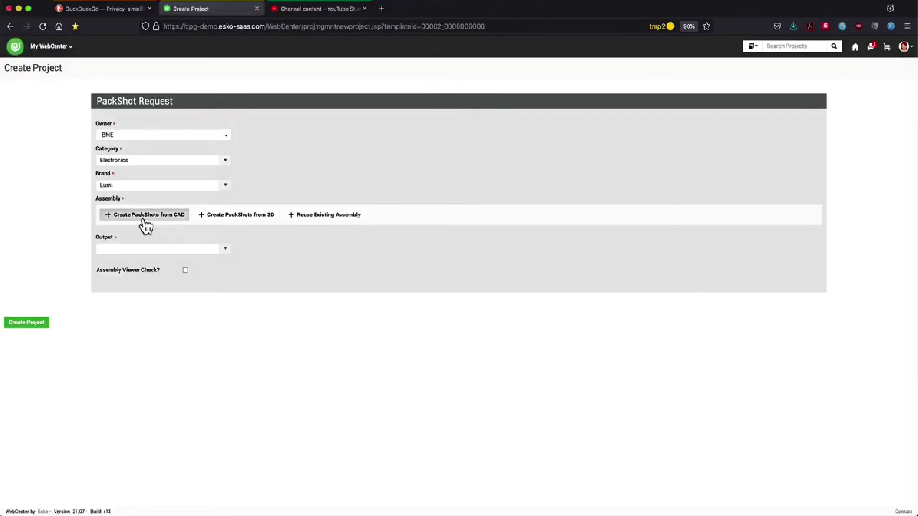
- Build a packshot assembly from the LUMIPLUS_CARTON CAD structure
{"action": "left_click", "coordinate": [143, 225]}
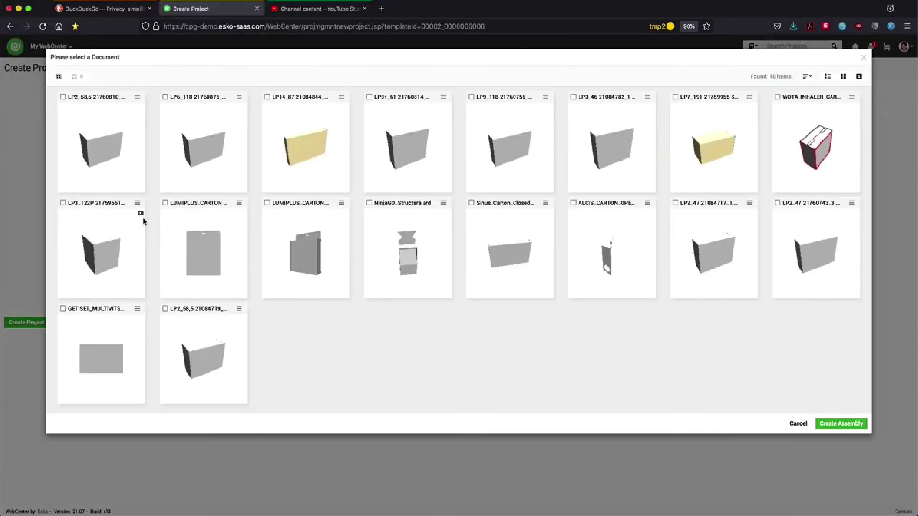
{"action": "left_click", "coordinate": [267, 204]}
{"action": "left_click", "coordinate": [856, 424]}
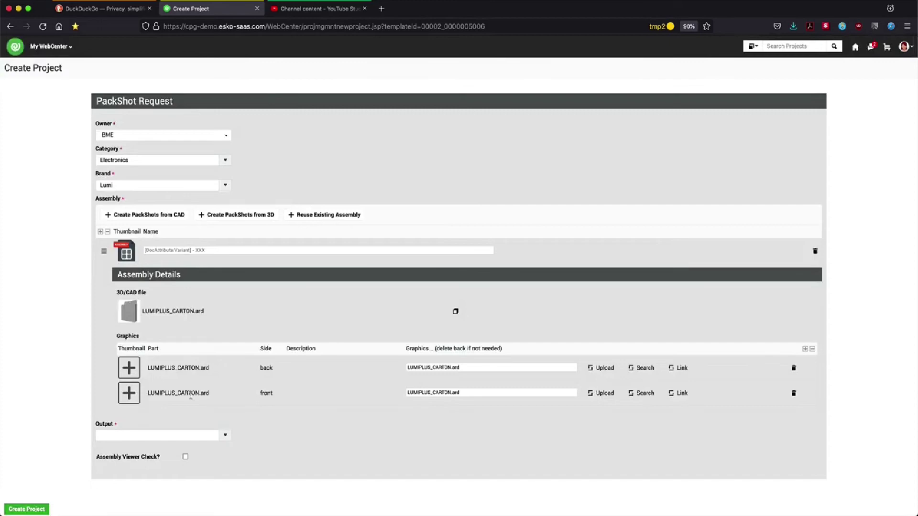
- Use LUMI PLUS_CARTON_BLUE.pdf as the front graphic and remove the back graphics row
{"action": "left_click", "coordinate": [644, 394]}
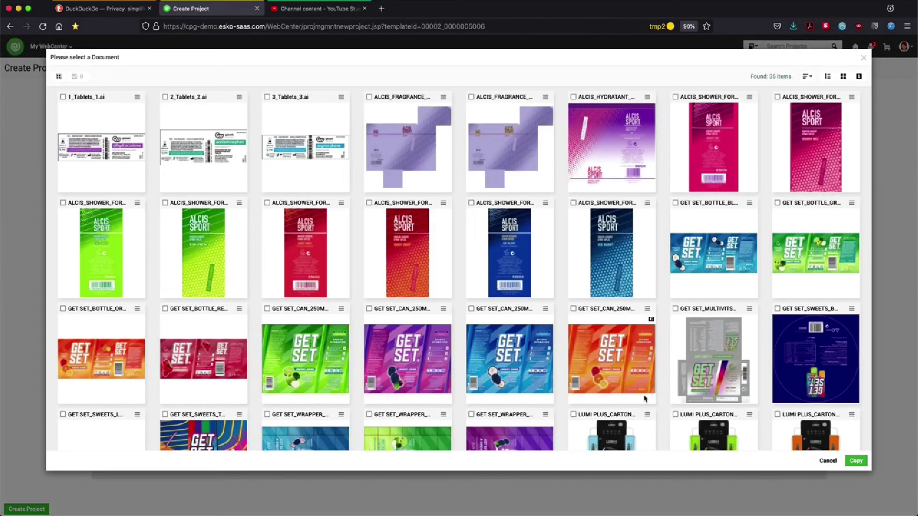
{"action": "left_click", "coordinate": [573, 415]}
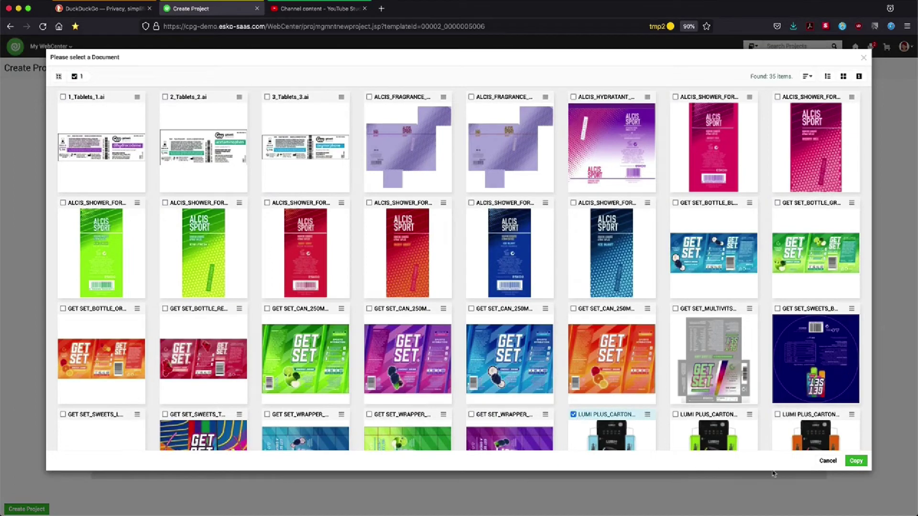
{"action": "left_click", "coordinate": [856, 461]}
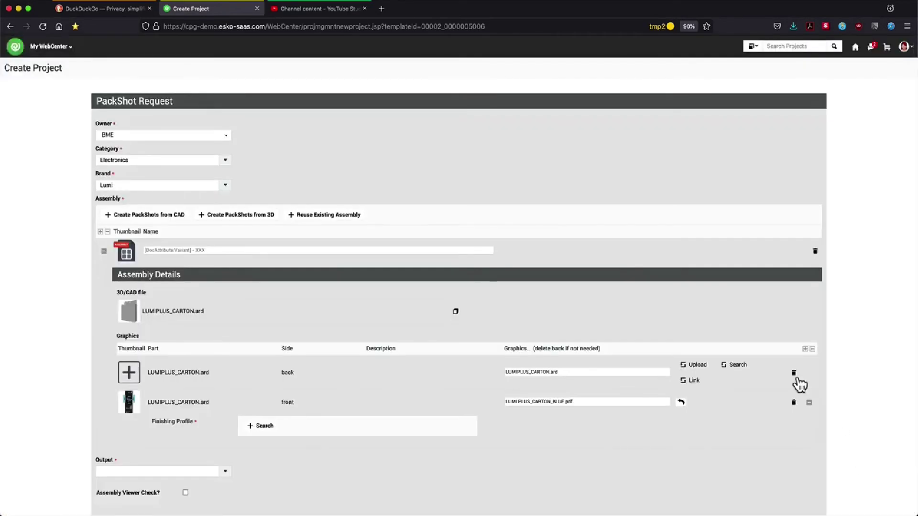
{"action": "left_click", "coordinate": [794, 374]}
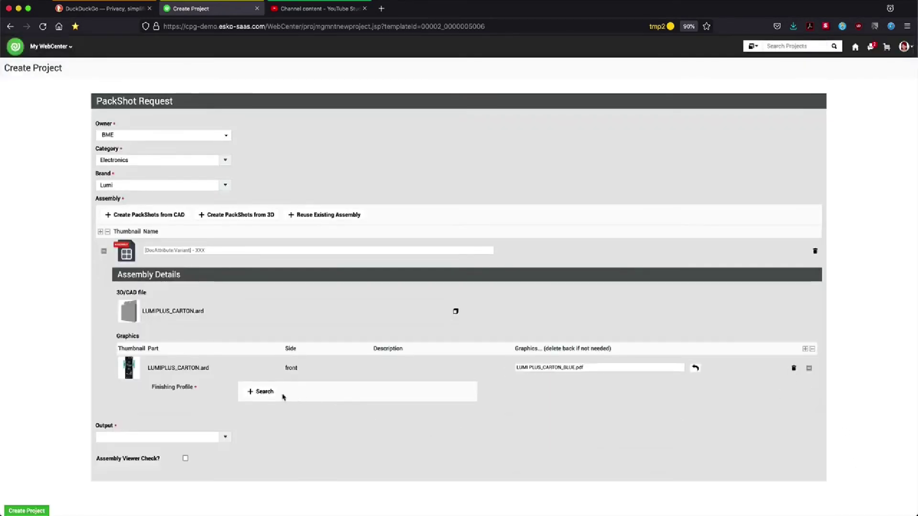
- Attach the Gloss Coated Paper.stf finishing profile to the front by reference
{"action": "left_click", "coordinate": [259, 392]}
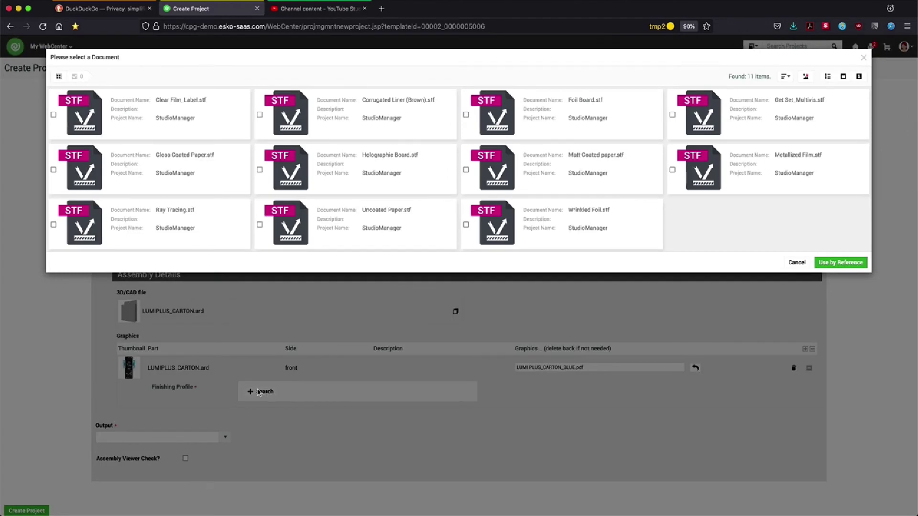
{"action": "left_click", "coordinate": [54, 169]}
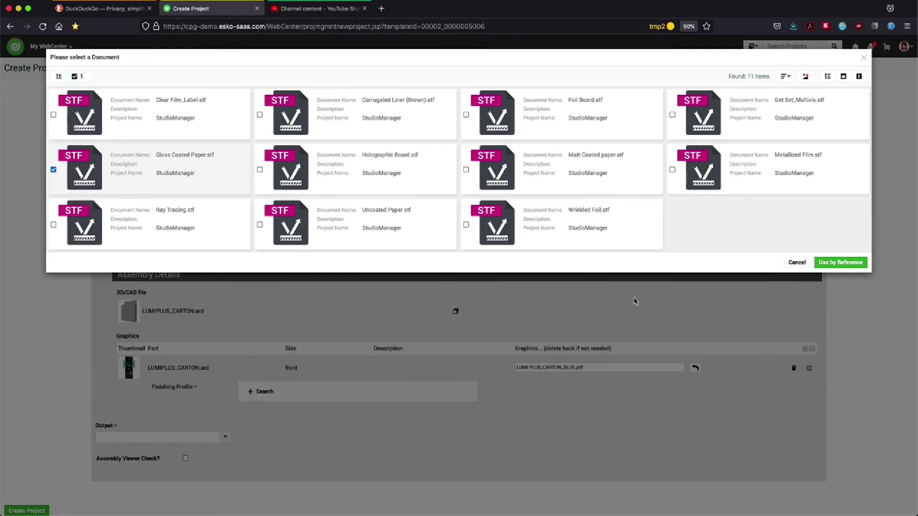
{"action": "left_click", "coordinate": [827, 265]}
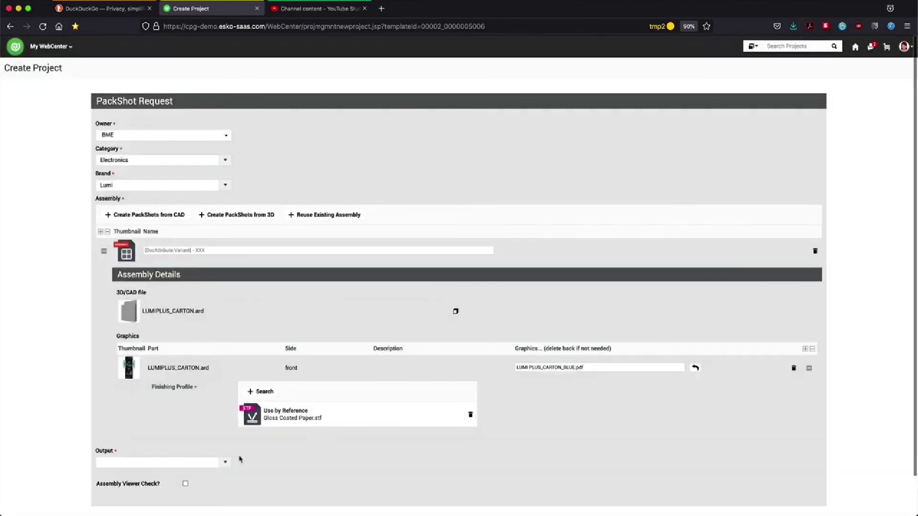
- Set the output to Standard output and create the Lumi carton project
{"action": "left_click", "coordinate": [225, 463]}
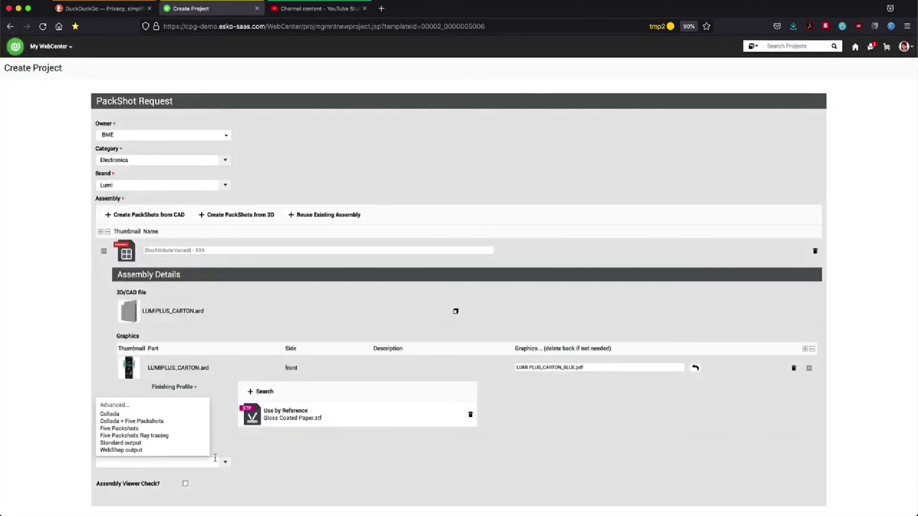
{"action": "left_click", "coordinate": [130, 443]}
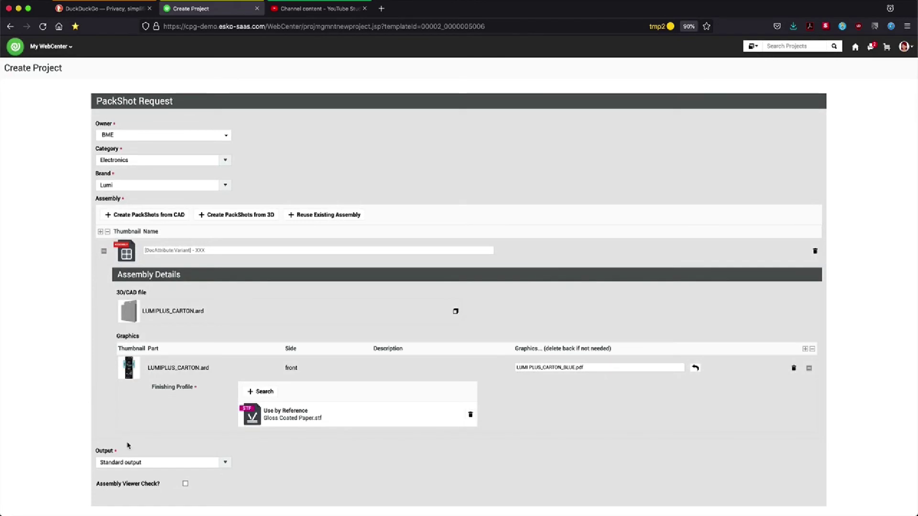
{"action": "scroll", "coordinate": [128, 443], "scroll_direction": "down", "scroll_amount": 2}
{"action": "left_click", "coordinate": [27, 495]}
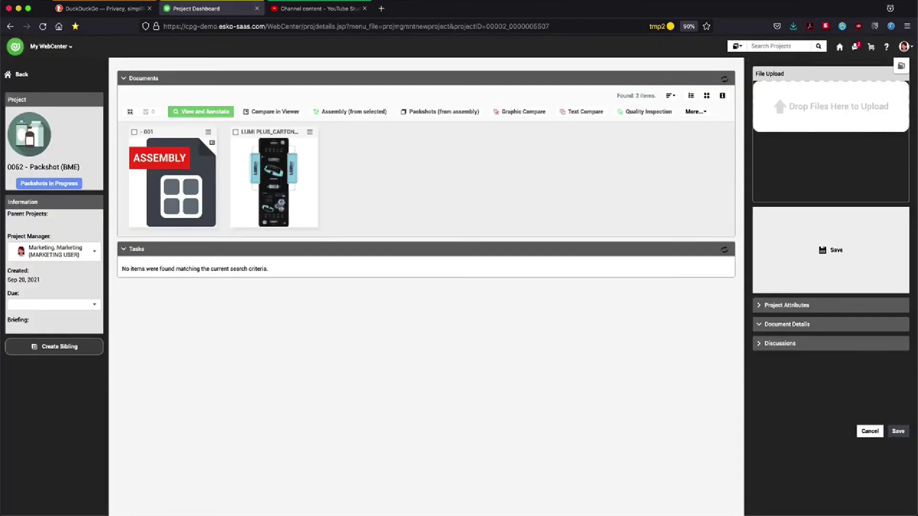
- Render Lumi+ carton packshots from the 001 assembly in project 0062
{"action": "left_click", "coordinate": [134, 133]}
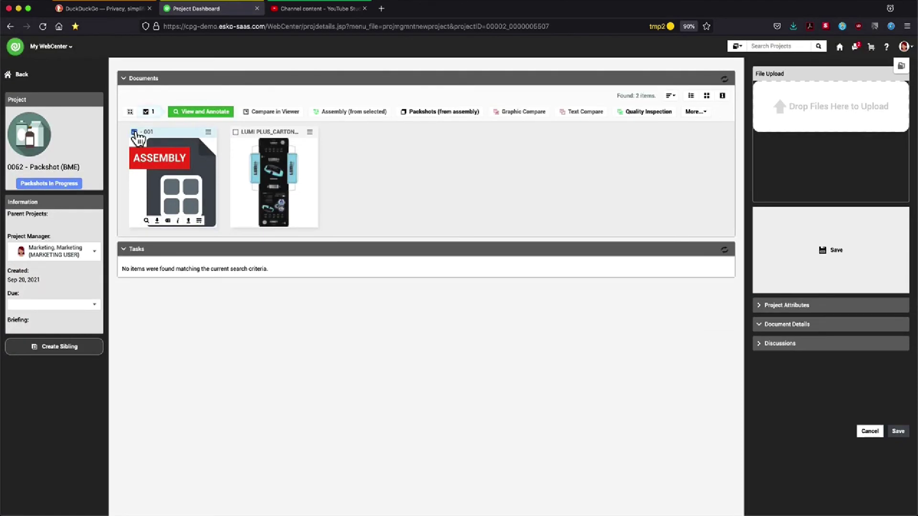
{"action": "left_click", "coordinate": [427, 114]}
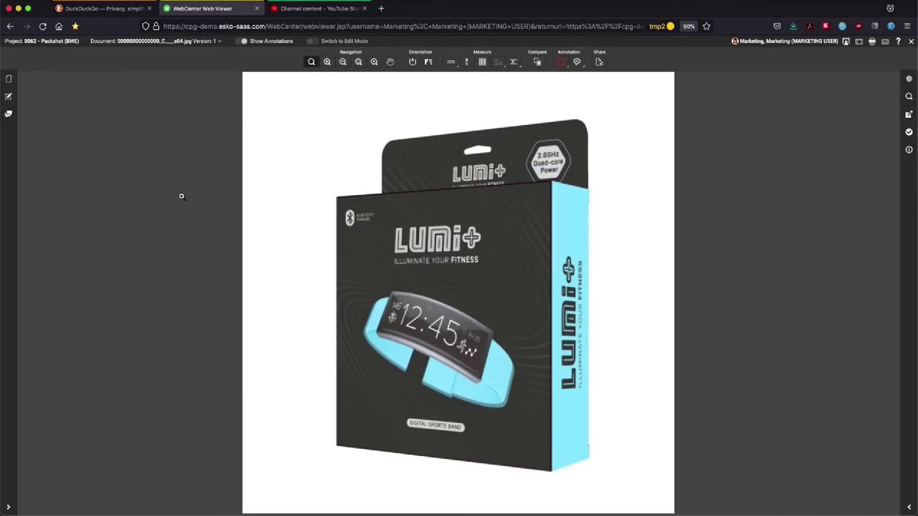
- Return from the Web Viewer to the project 0062 dashboard and download the first Lumi+ carton packshot
{"action": "left_click", "coordinate": [910, 43]}
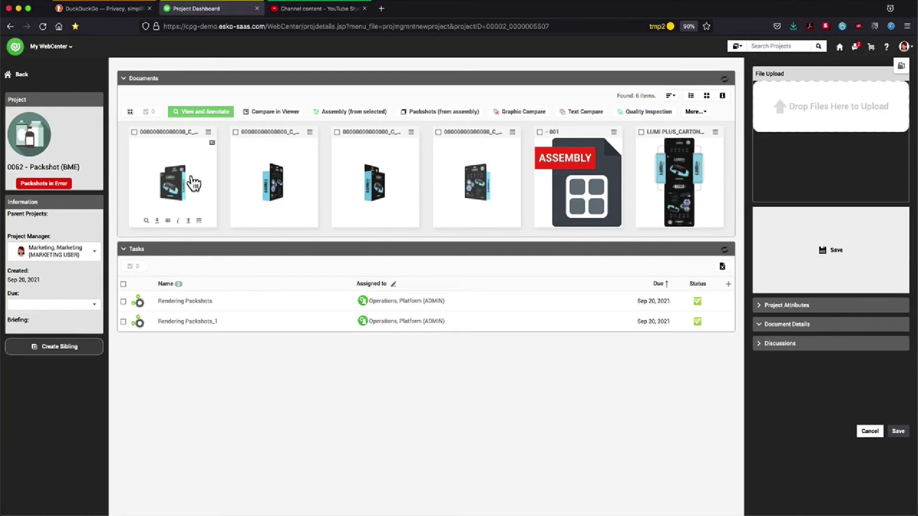
{"action": "left_click", "coordinate": [157, 222]}
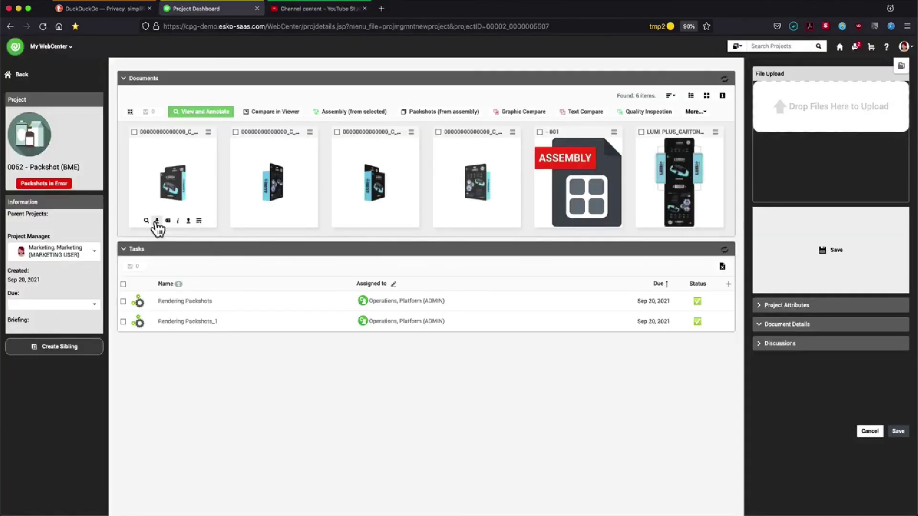